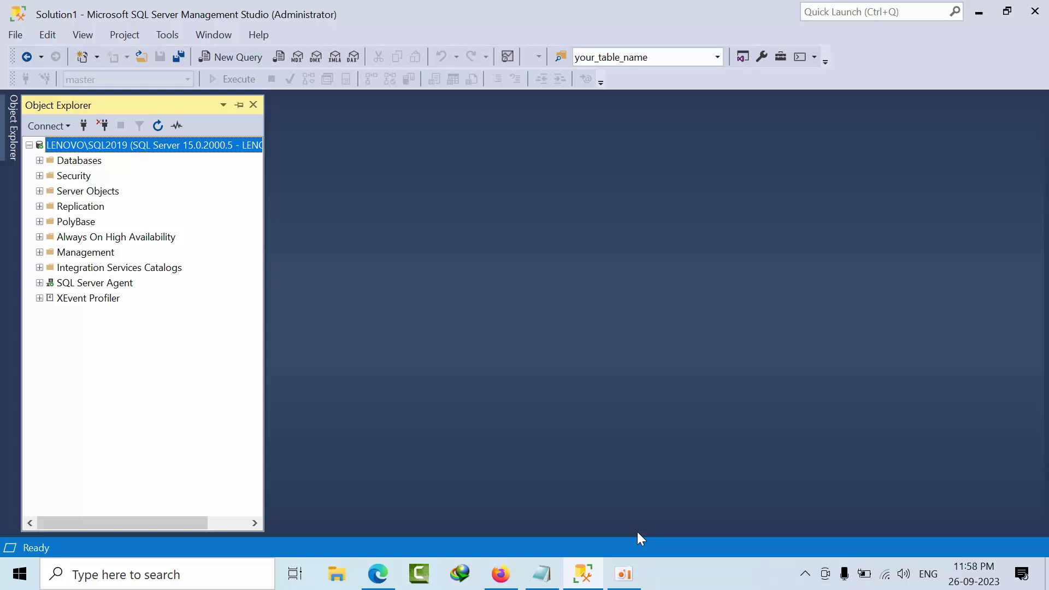
- Bring the MSSQLTips article with the stored procedure script to the front in Firefox
click(508, 574)
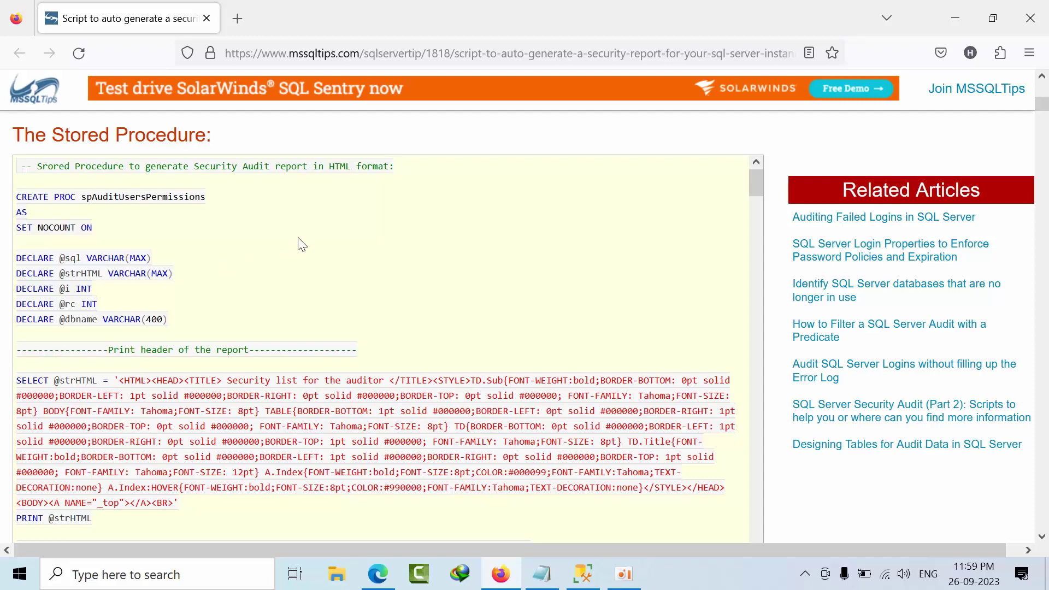
right_click(232, 200)
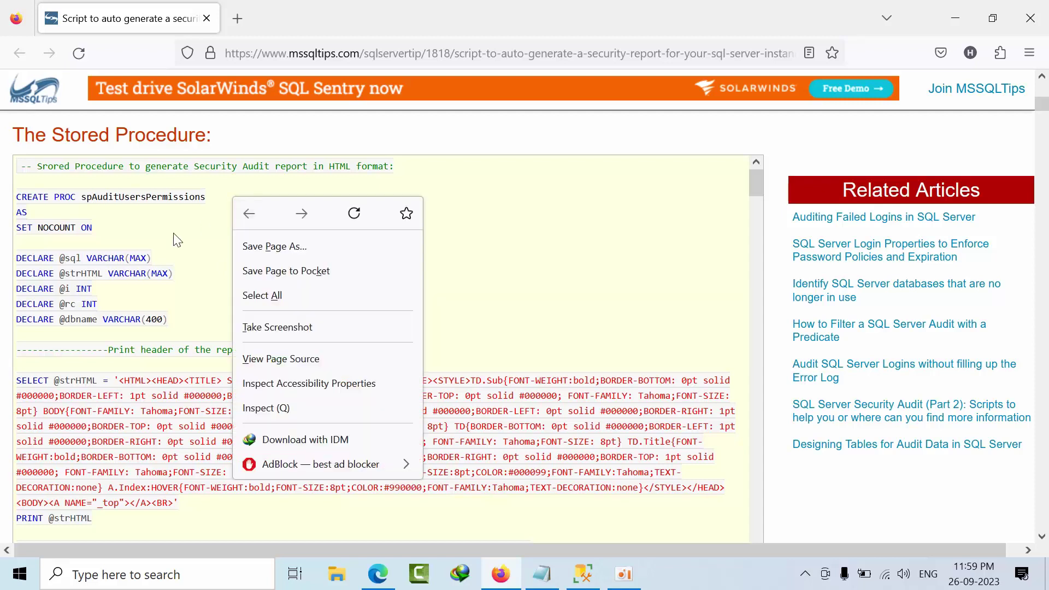
right_click(116, 262)
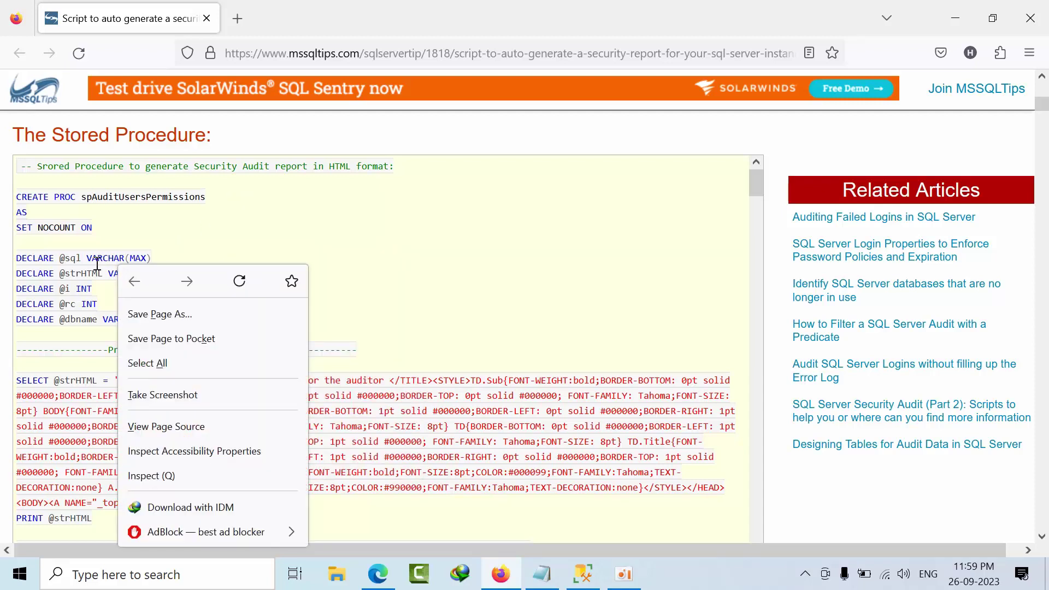
click(116, 263)
- Select the spAuditUsersPermissions script from its opening comment through the final GO, and copy it
mouse_move(22, 169)
mouse_down()
mouse_move(145, 539)
mouse_move(144, 576)
mouse_up()
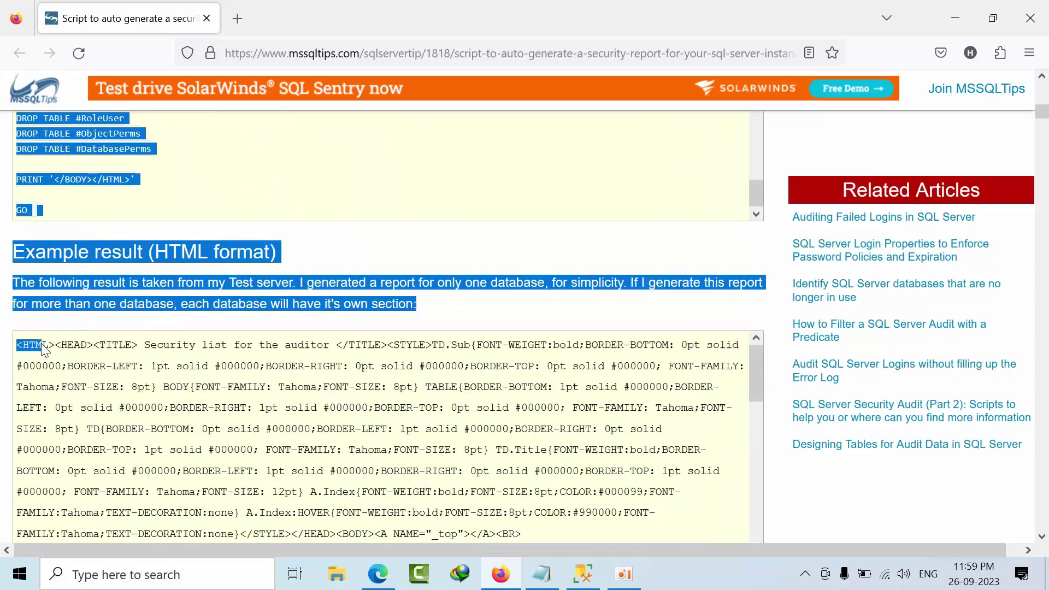
drag(144, 576, 39, 210)
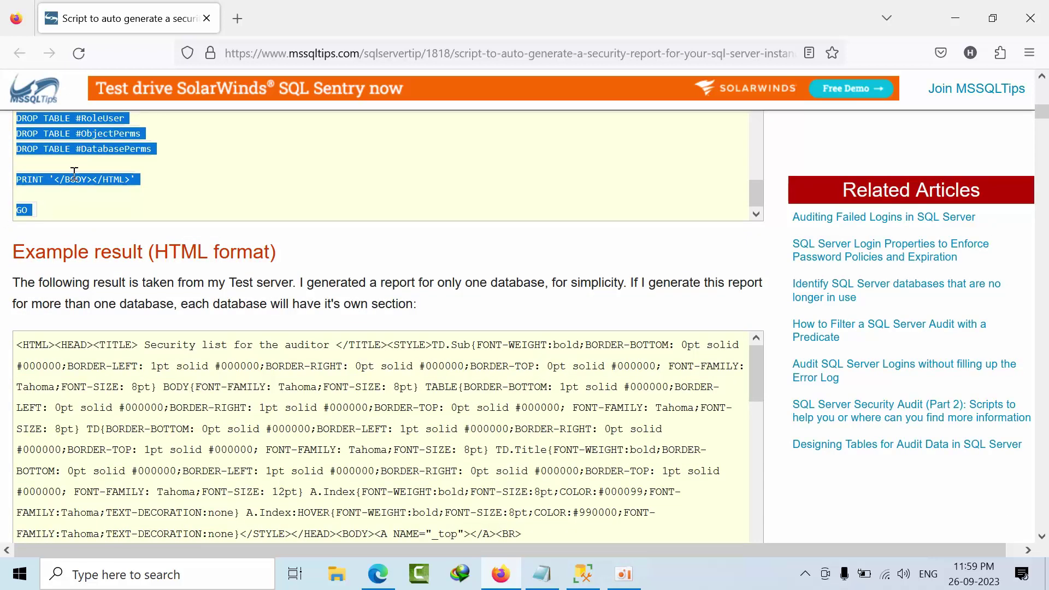
right_click(73, 138)
click(87, 146)
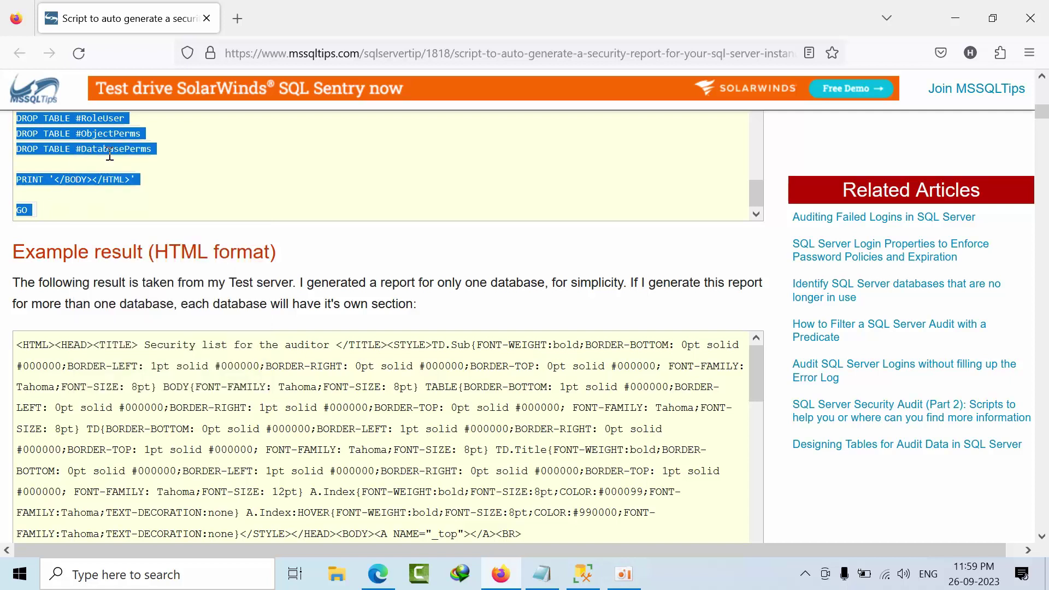
- Paste the script into a new query, execute it against master, and select the name spAuditUsersPermissions
click(582, 574)
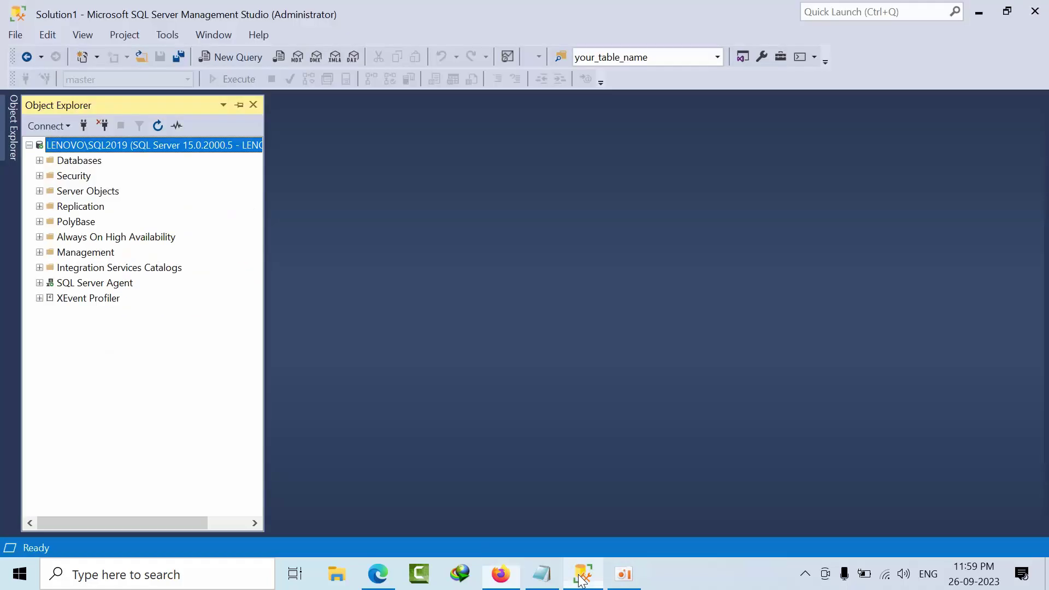
click(236, 58)
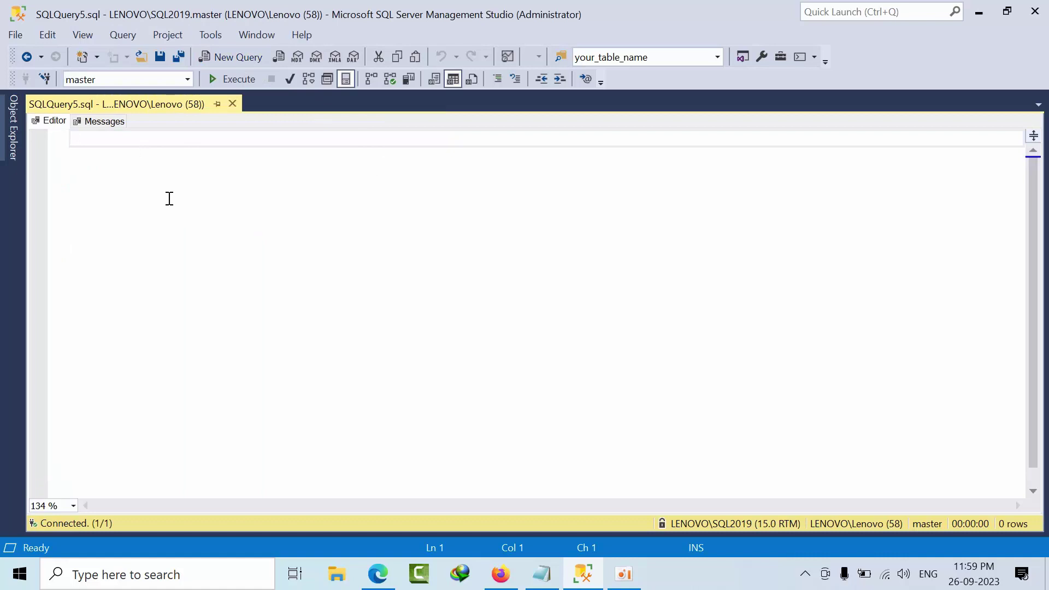
key(ctrl+v)
click(237, 79)
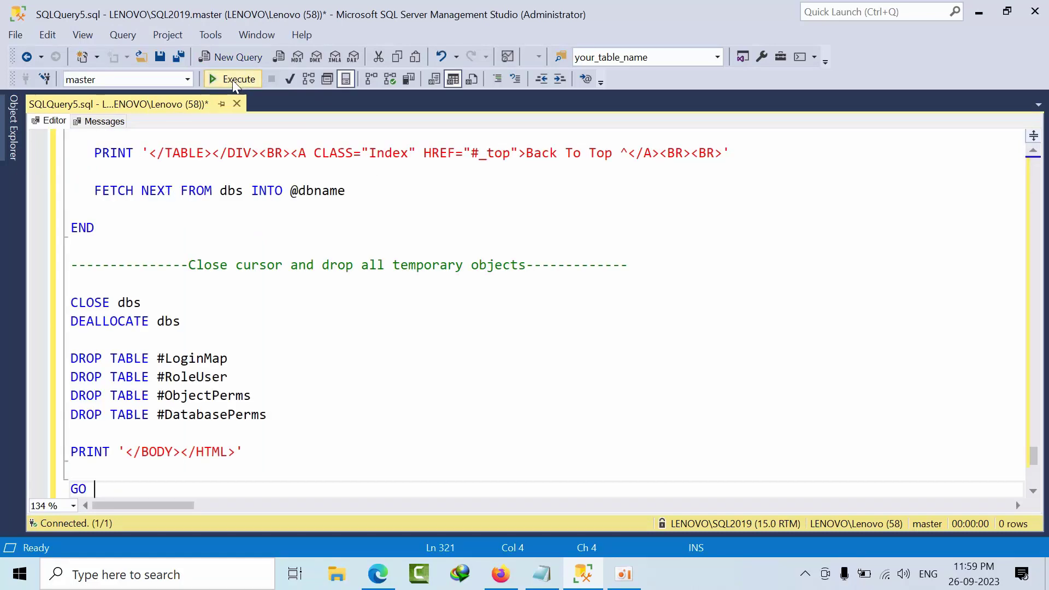
click(50, 120)
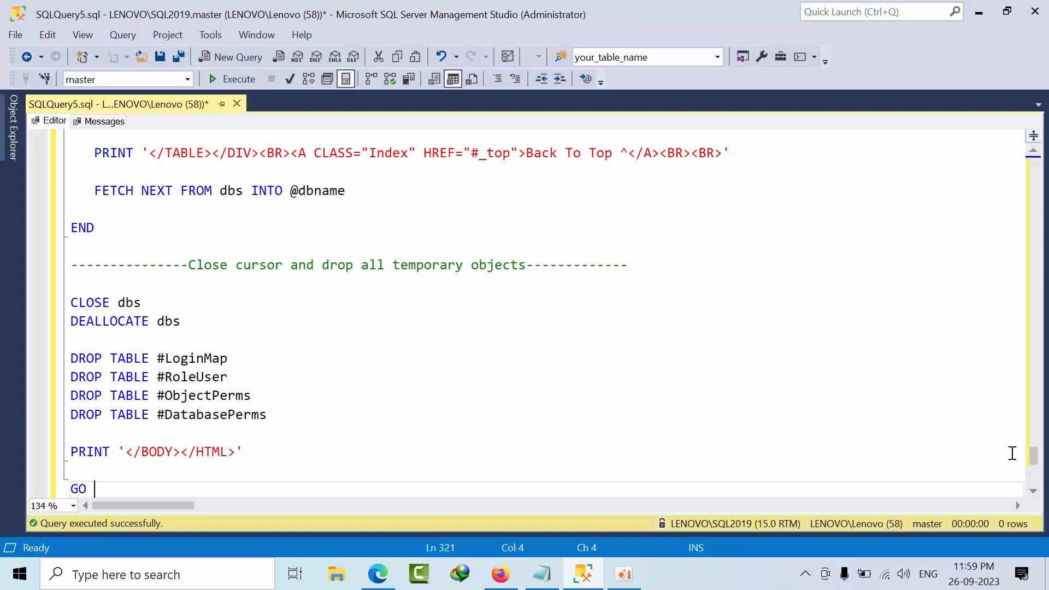
drag(1036, 466, 1038, 168)
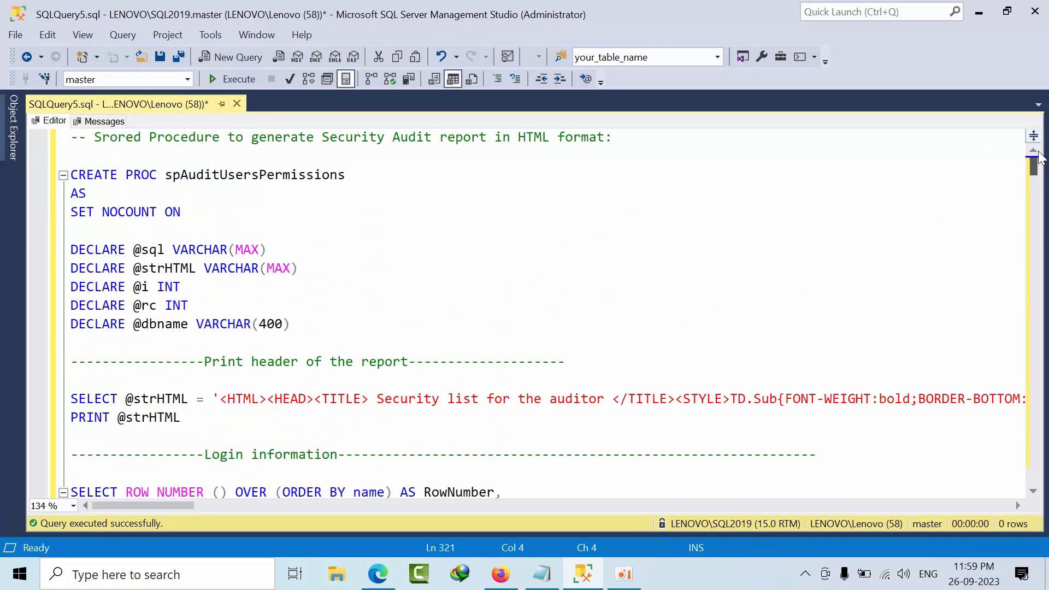
double_click(218, 174)
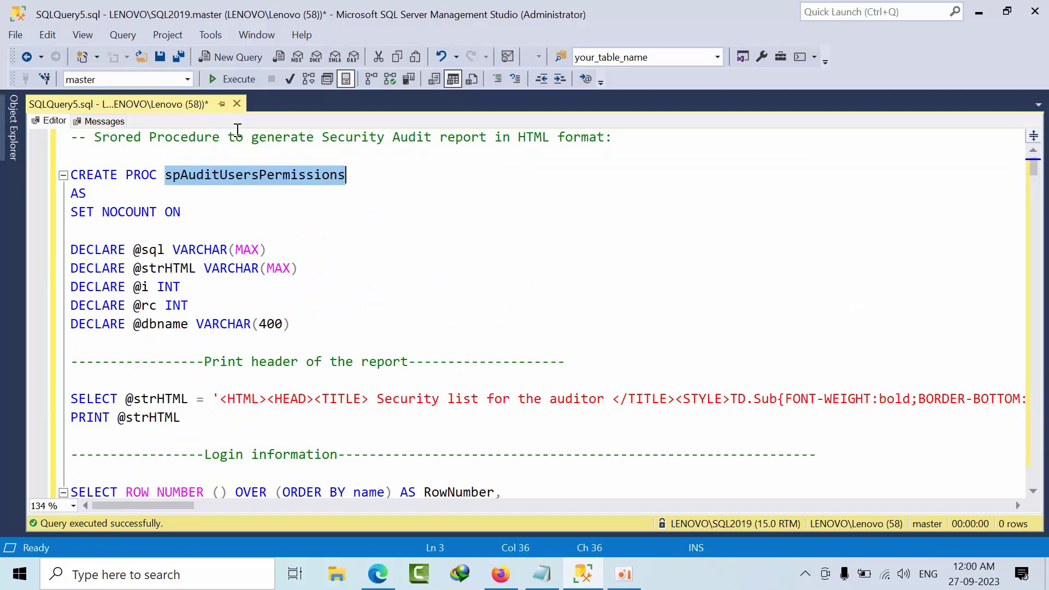
- Run EXEC spAuditUsersPermissions in a new query and select all of its HTML report output
click(217, 56)
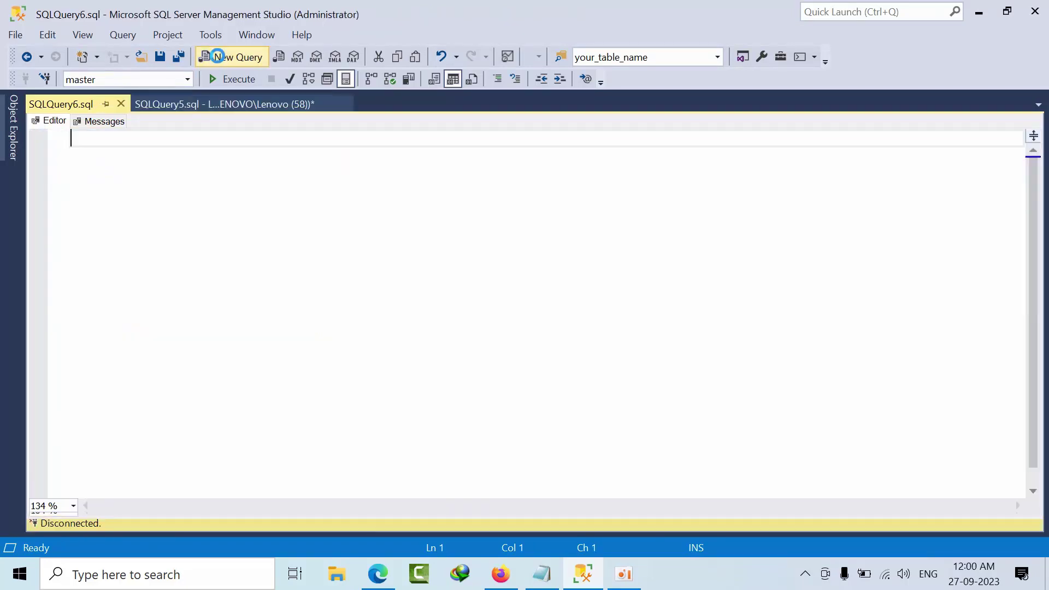
text(EXE)
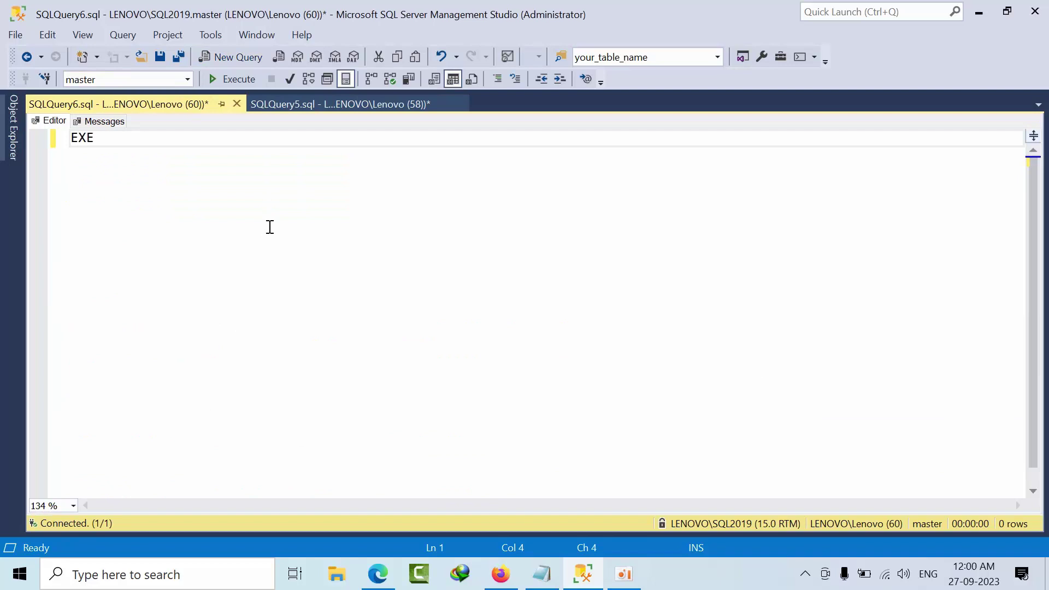
text(C)
key(ctrl+v)
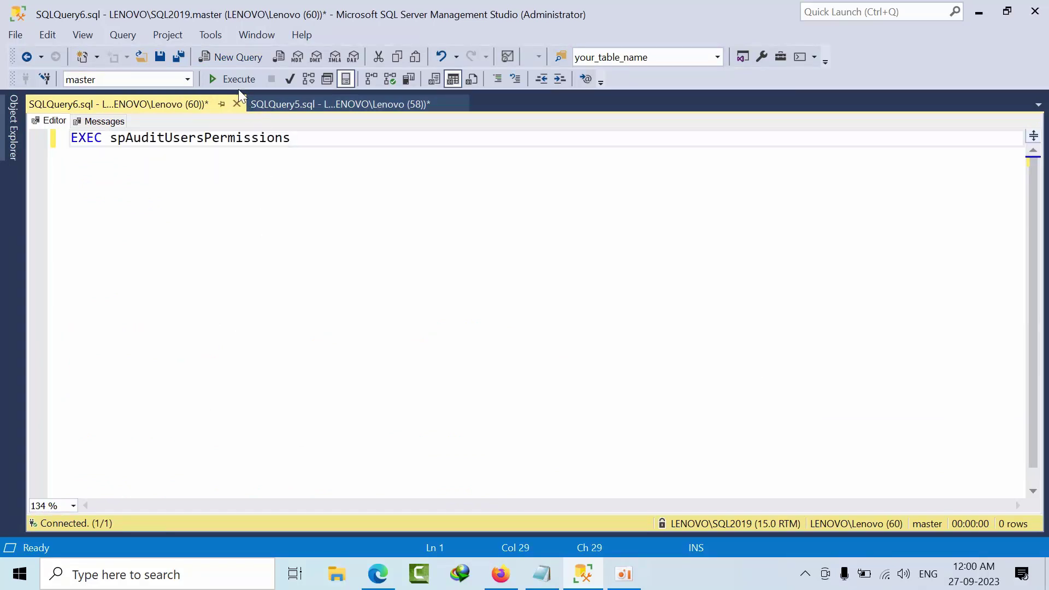
click(233, 79)
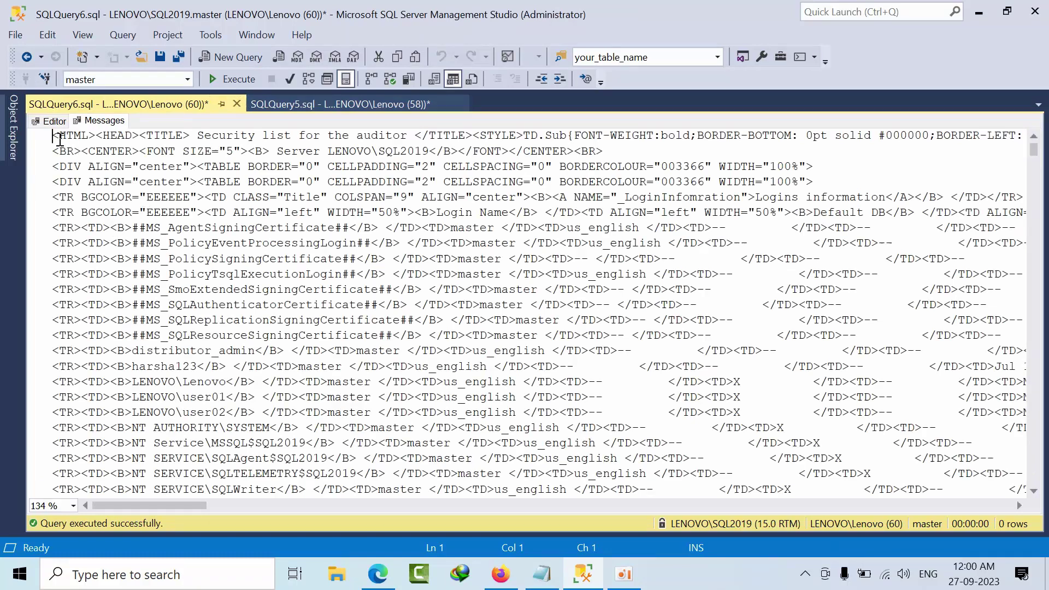
drag(52, 136, 82, 152)
key(ctrl+shift+End)
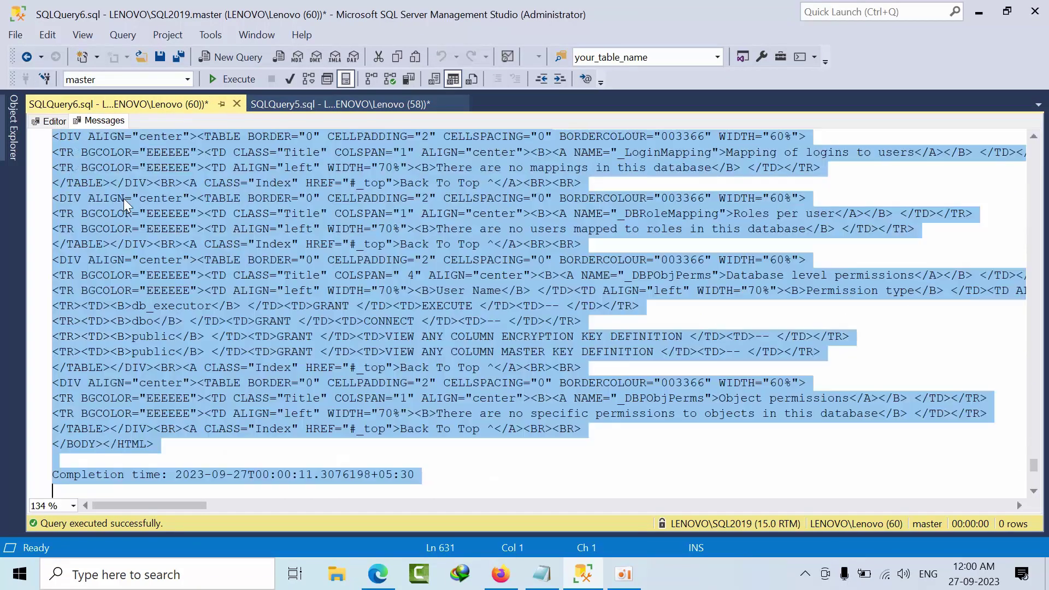
- Paste the HTML output into a new Notepad window and delete the trailing completion-time line
click(112, 586)
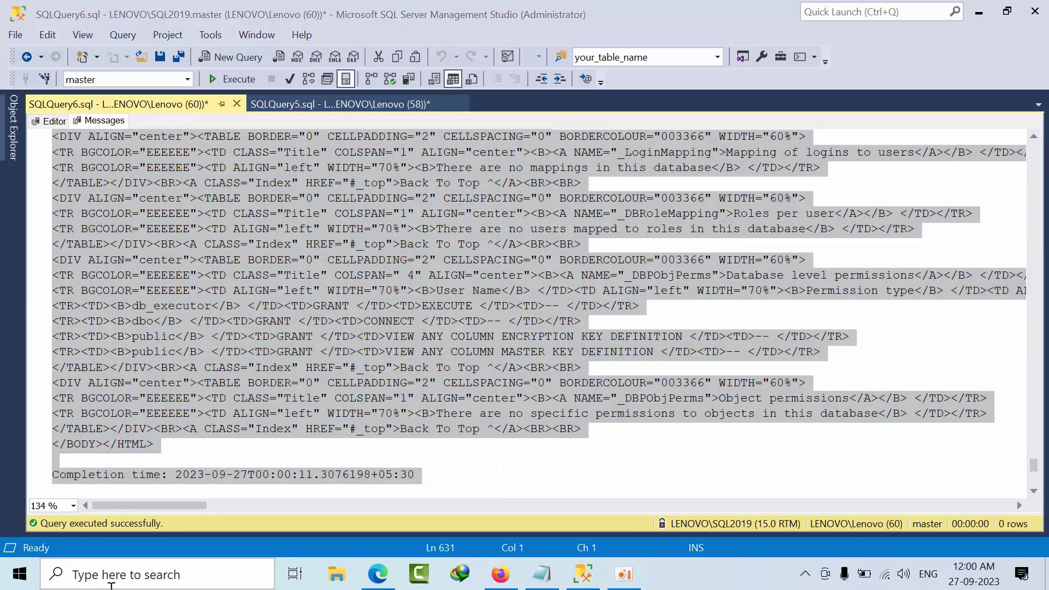
text(NOTE)
key(Return)
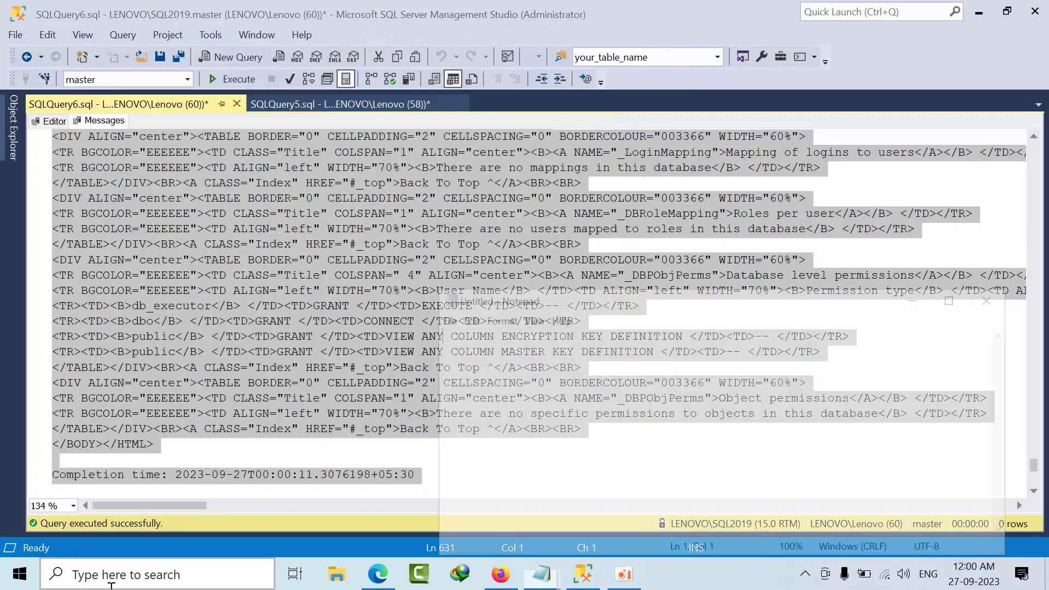
key(ctrl+v)
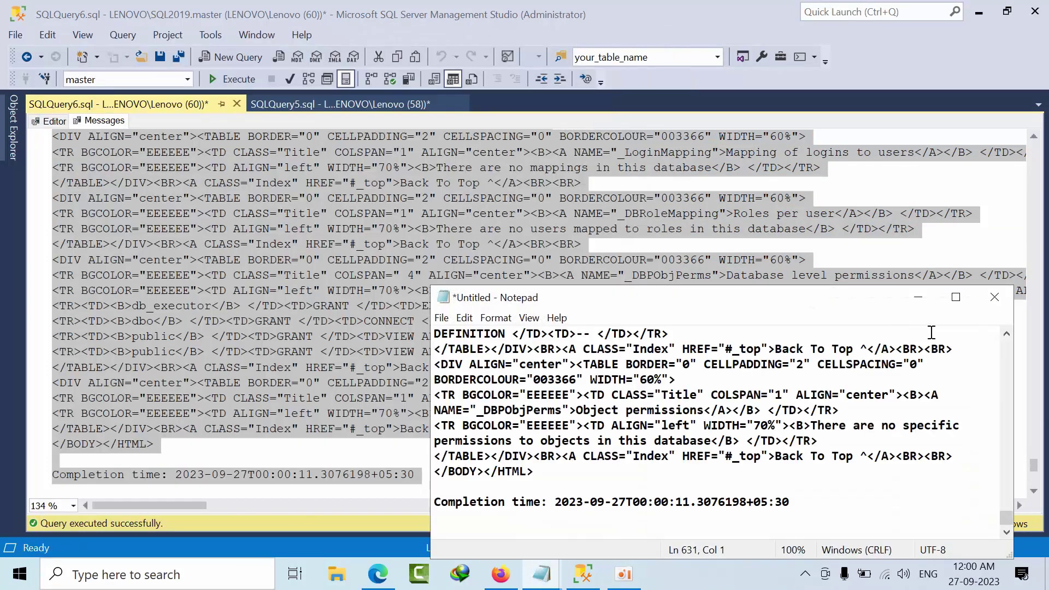
key(shift+Up)
key(Delete)
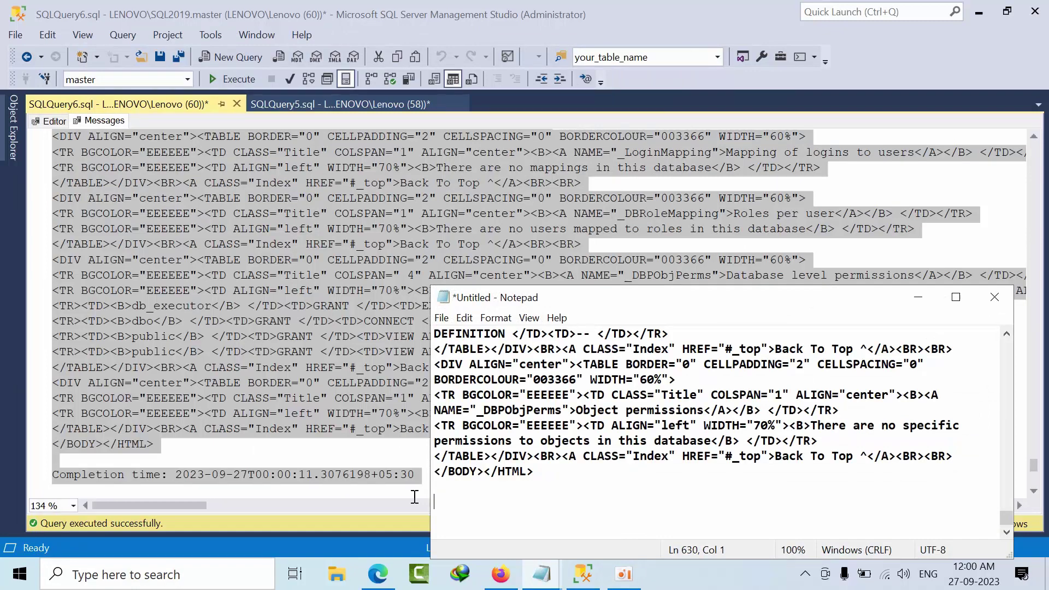
- Save the text to the Desktop as AUDITREPORT.HTM with file type All Files
click(441, 319)
click(463, 401)
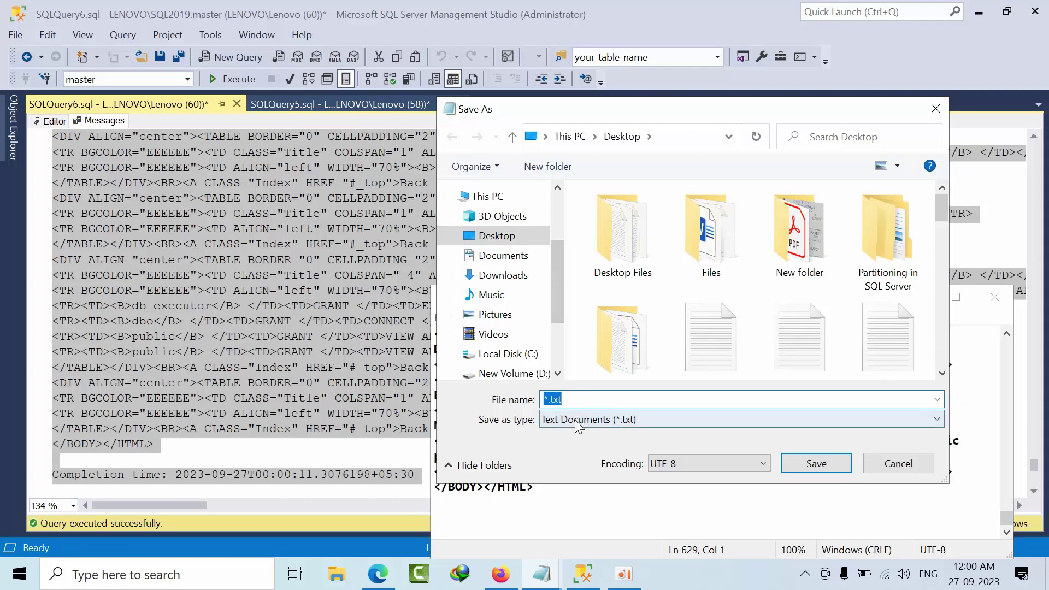
click(575, 420)
click(568, 453)
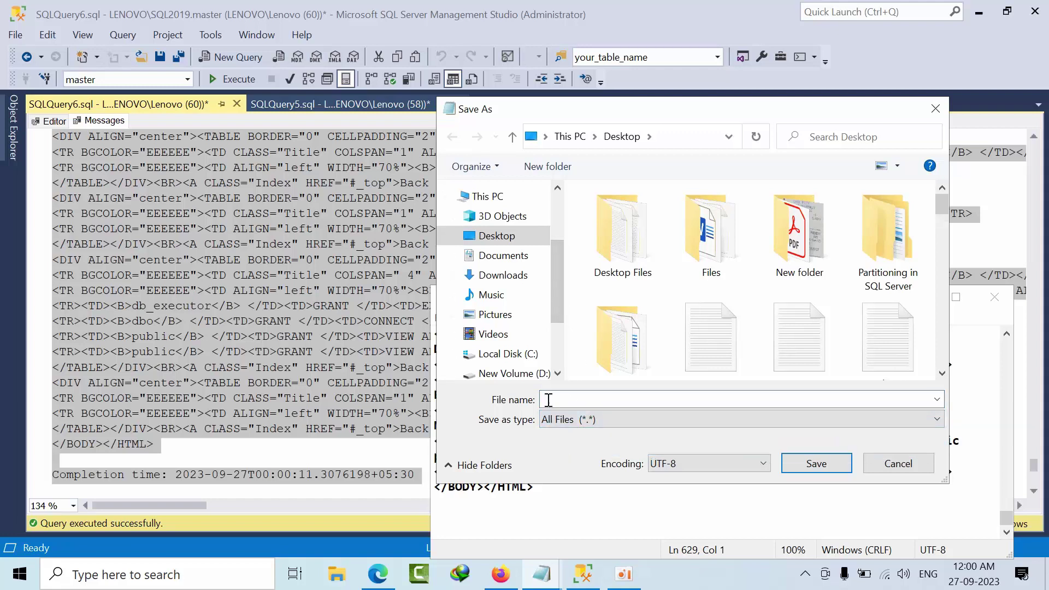
click(581, 401)
click(597, 401)
text(AUD)
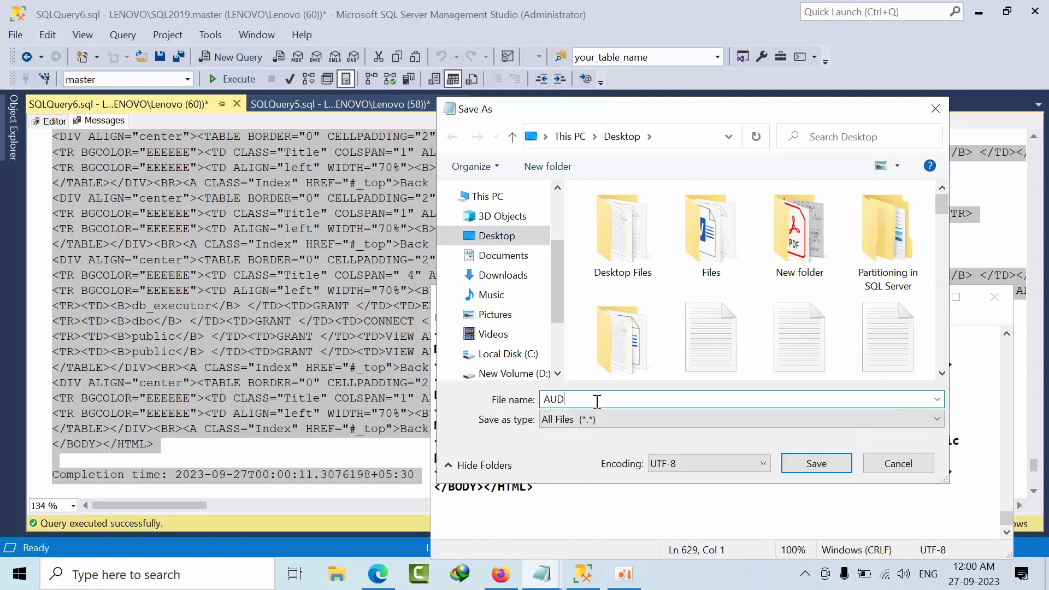
text(ITREPOR)
text(T.HTM)
key(Return)
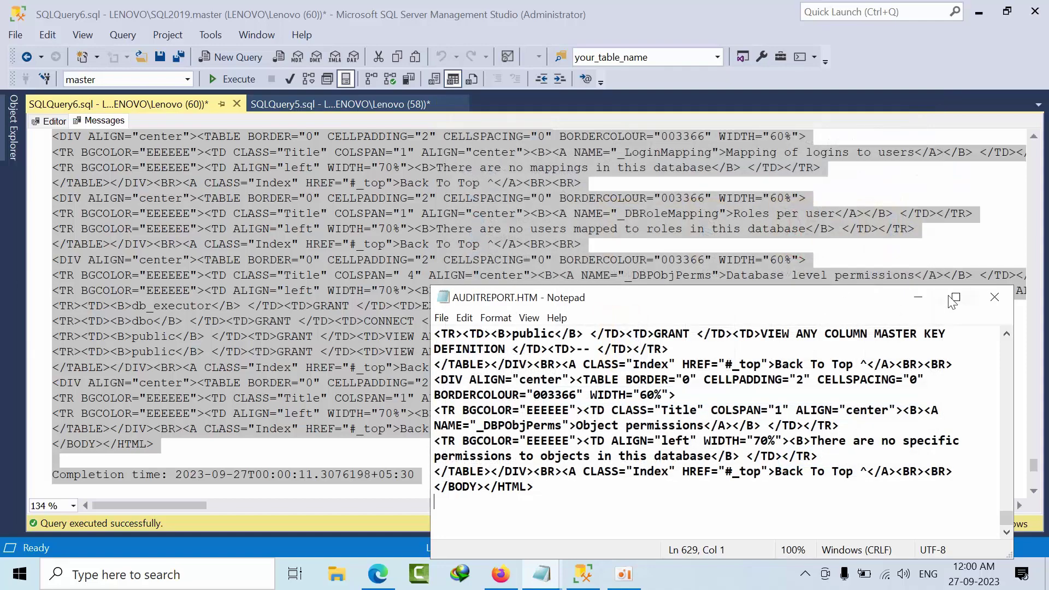
- Minimize Notepad, SSMS and the browser, then open AUDITREPORT.HTM from the desktop in Edge
click(920, 300)
click(980, 7)
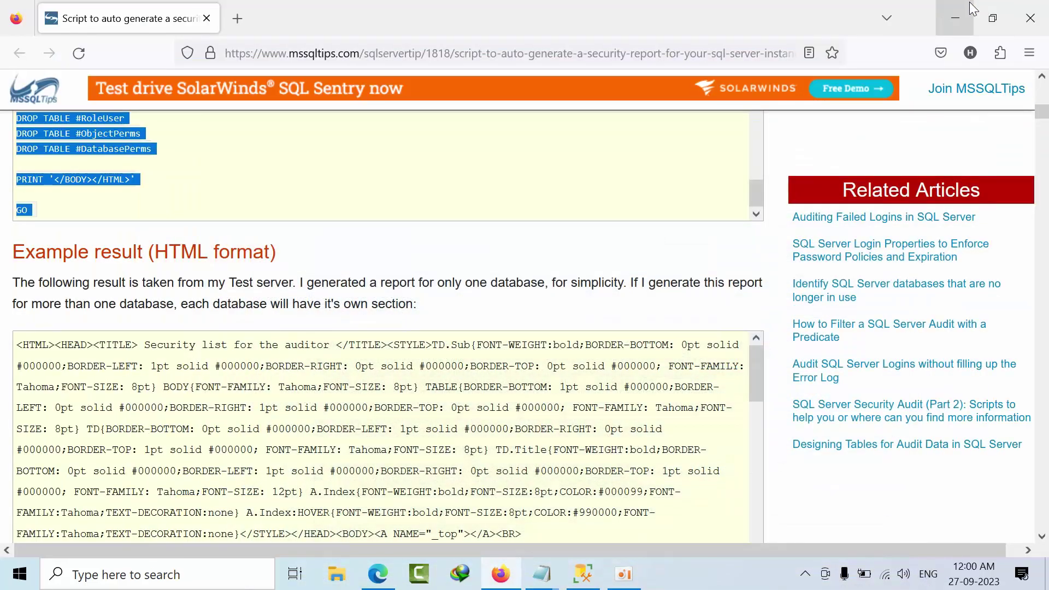
click(970, 3)
double_click(402, 32)
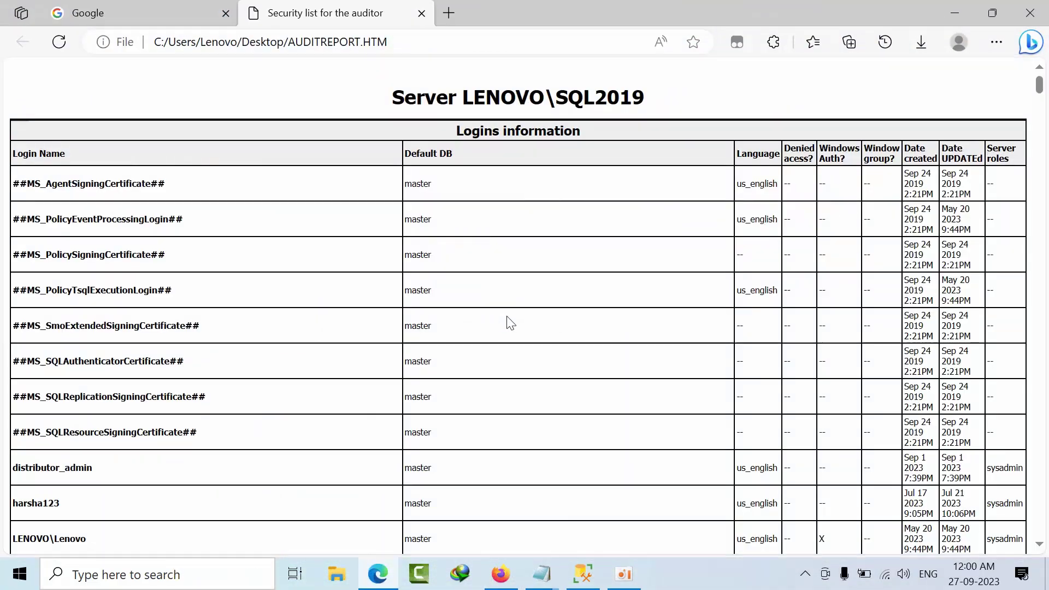
scroll(507, 322, down, 2)
scroll(507, 323, down, 10)
scroll(507, 322, down, 5)
scroll(506, 323, down, 5)
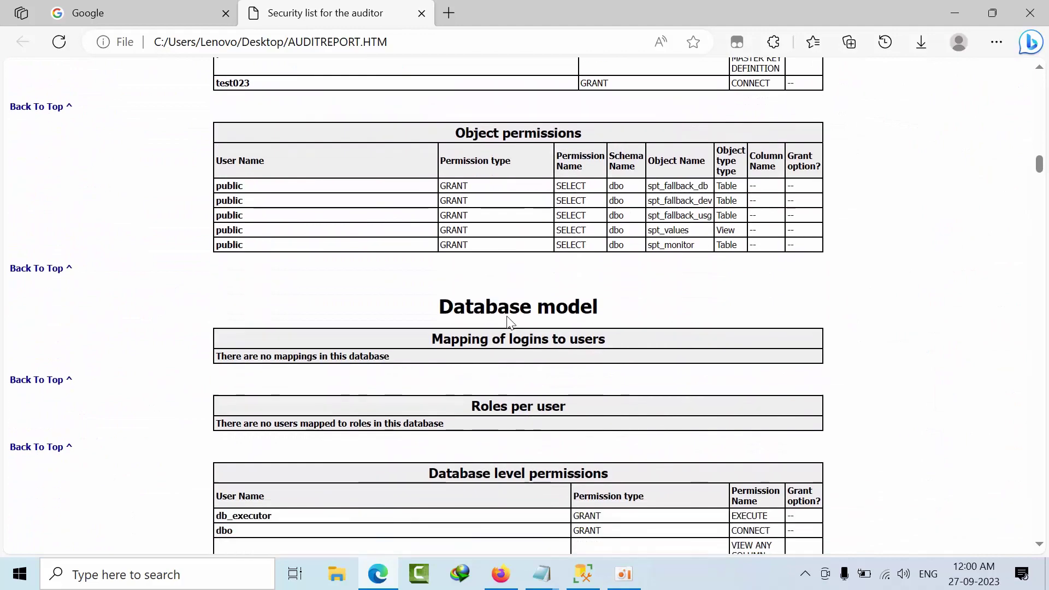
scroll(507, 323, down, 1)
scroll(507, 323, down, 10)
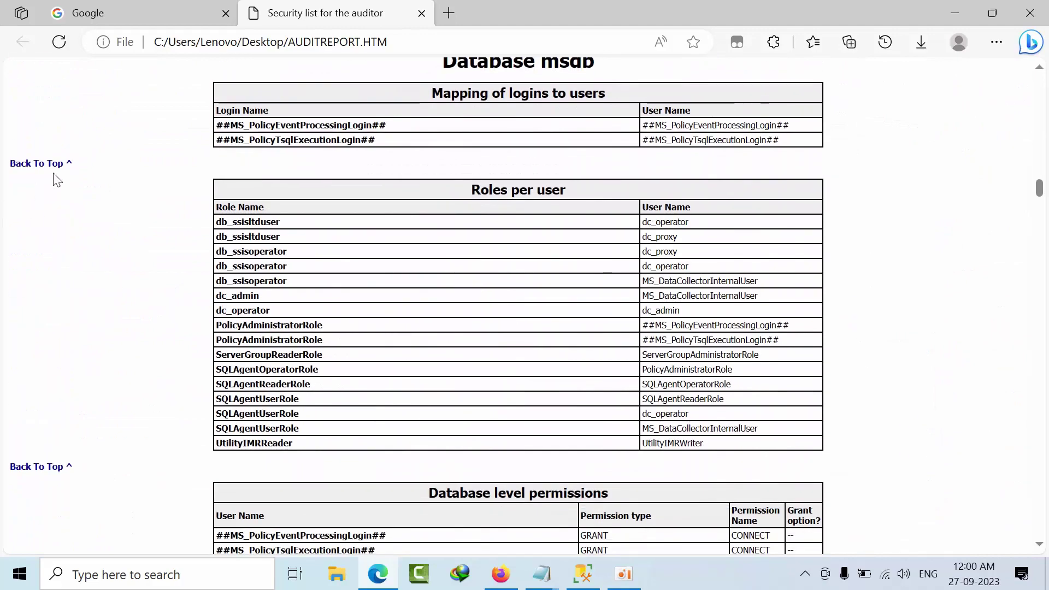
scroll(87, 501, down, 2)
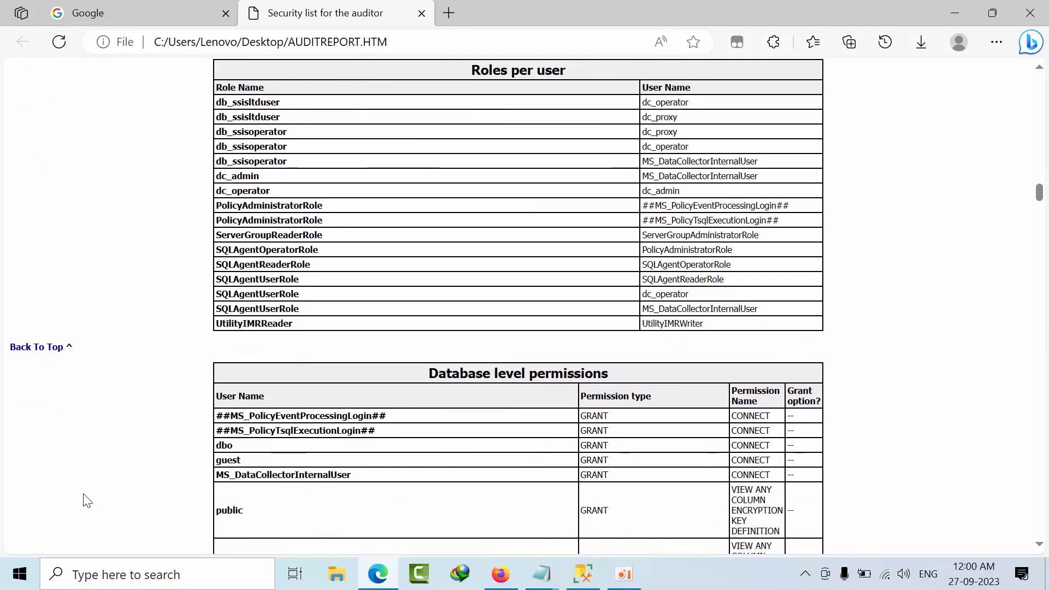
scroll(87, 501, down, 1)
scroll(87, 500, down, 5)
scroll(87, 500, down, 5)
scroll(88, 500, down, 5)
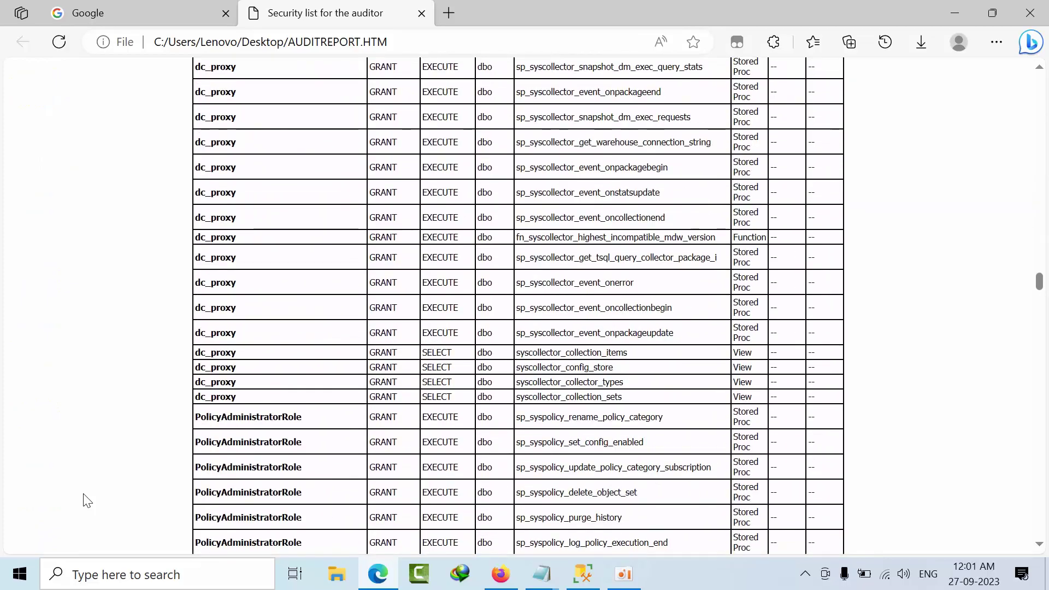
scroll(87, 500, down, 1)
scroll(87, 500, down, 3)
scroll(87, 500, down, 5)
scroll(88, 501, down, 5)
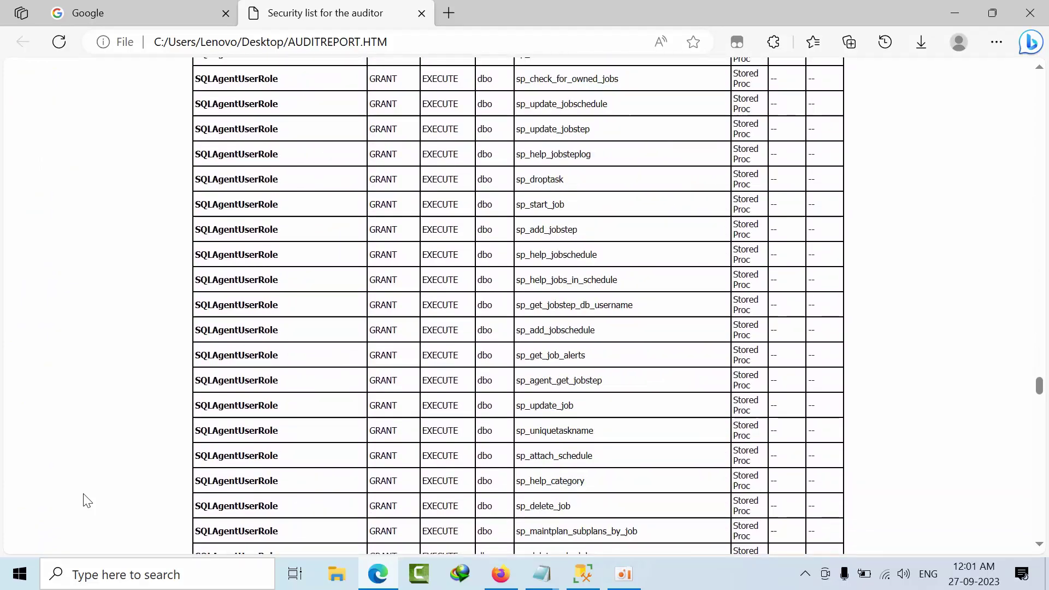
scroll(87, 500, down, 5)
scroll(87, 500, down, 5)
scroll(87, 500, down, 5)
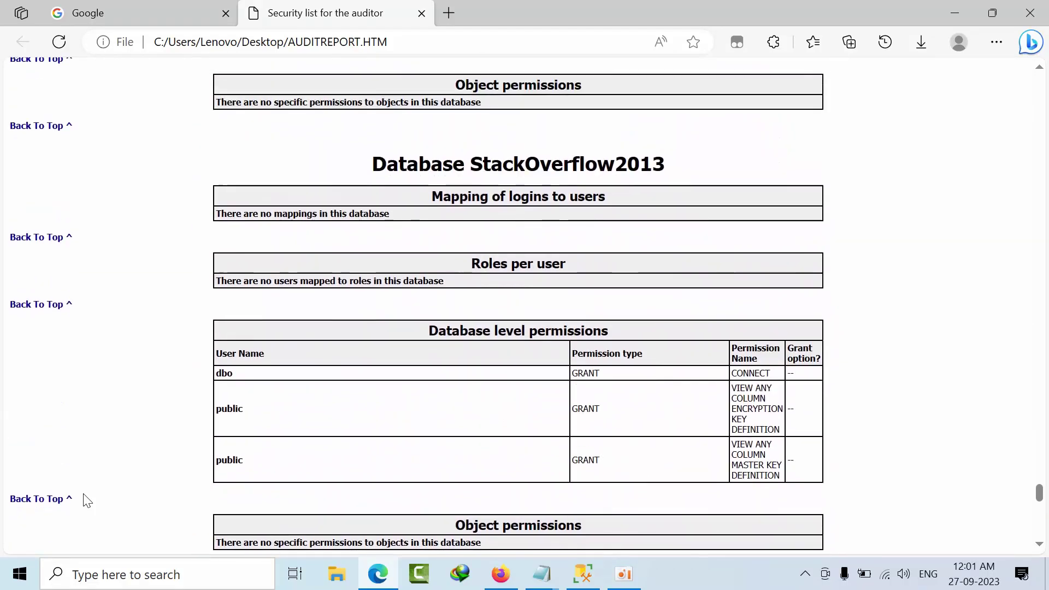
scroll(87, 500, up, 4)
scroll(87, 500, up, 5)
scroll(87, 500, up, 5)
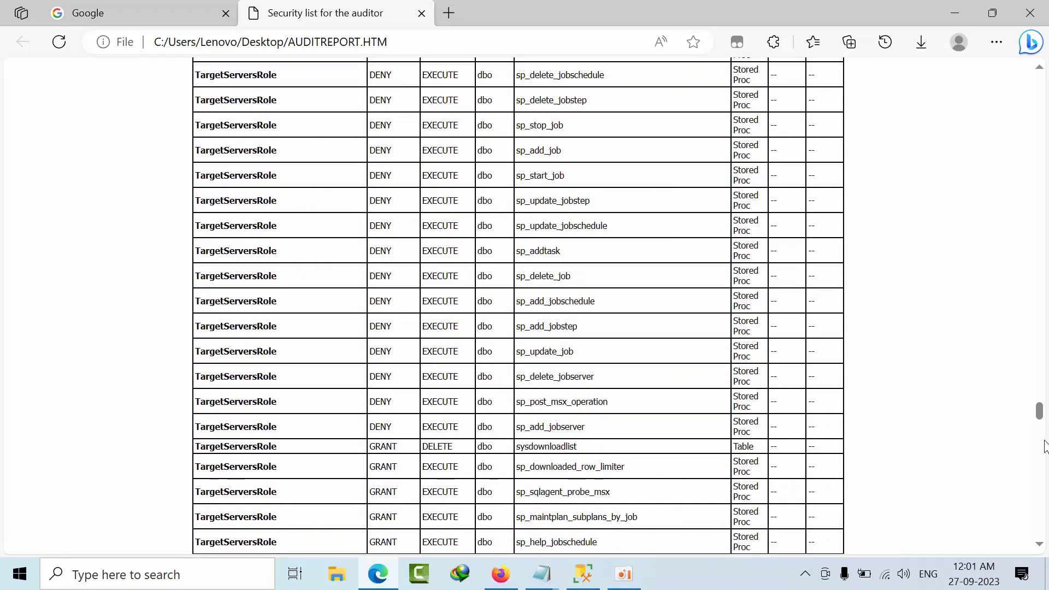
drag(1040, 412, 1046, 75)
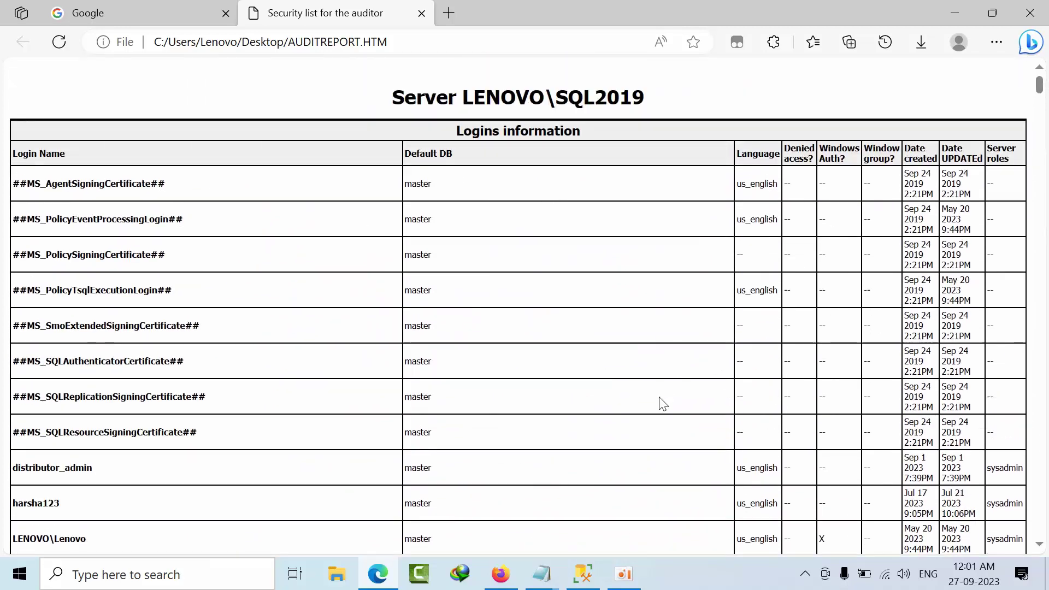